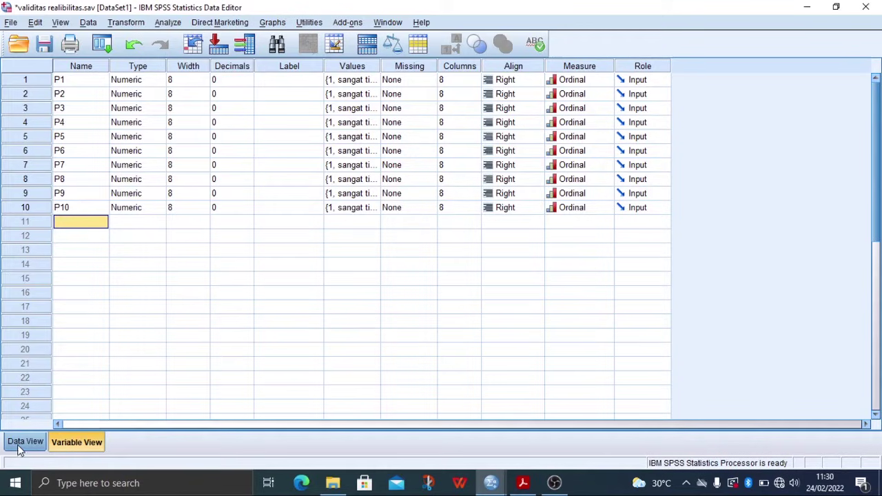
# - Examine the questionnaire responses for items P1 to P10 across all respondent rows in the data view
pyautogui.click(20, 447)
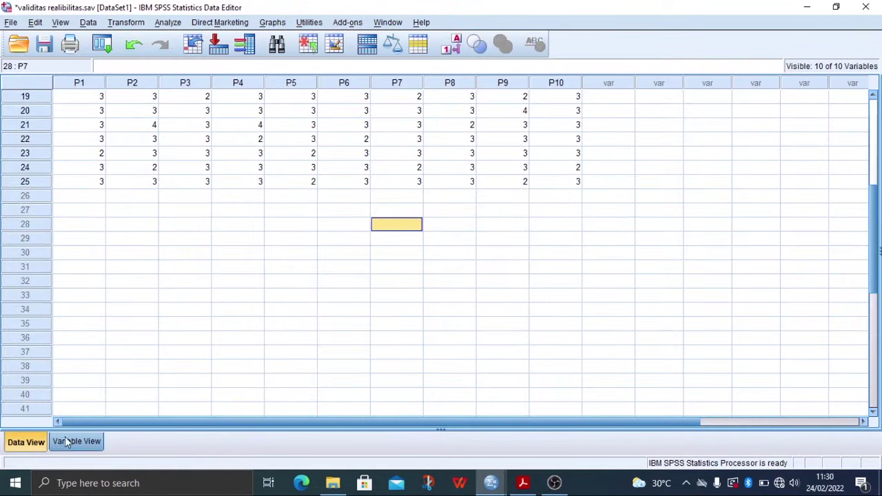
pyautogui.scroll(6, 112, 159)
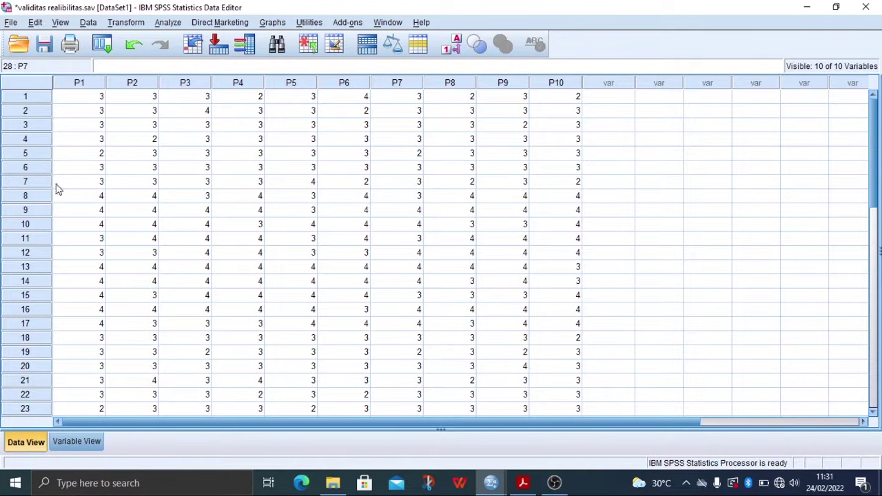
pyautogui.scroll(-4, 40, 167)
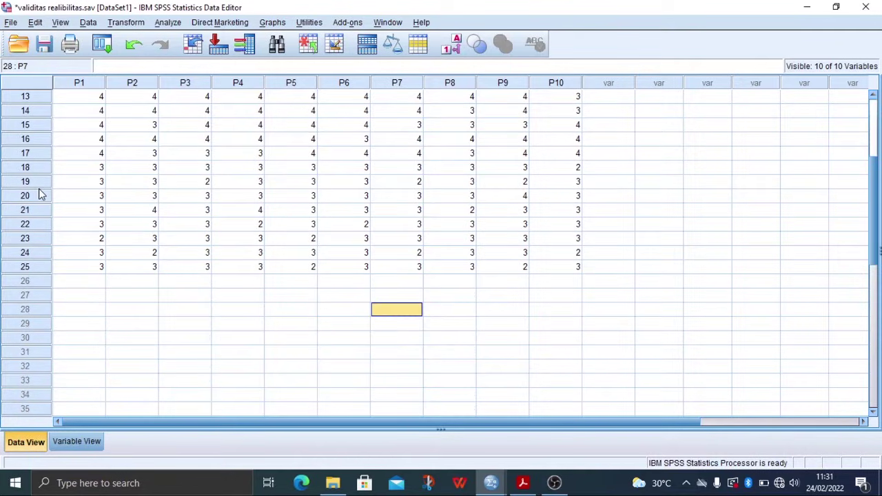
pyautogui.click(25, 269)
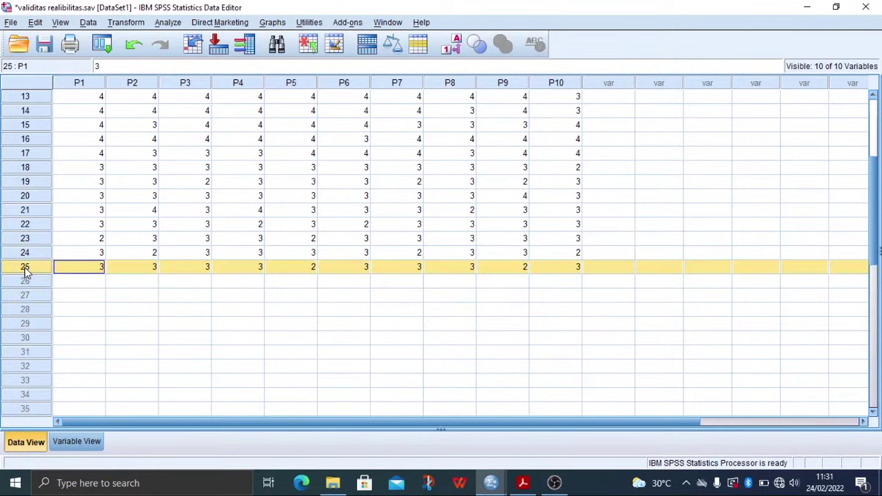
pyautogui.click(87, 281)
pyautogui.click(79, 267)
pyautogui.scroll(4, 228, 177)
pyautogui.scroll(-5, 254, 186)
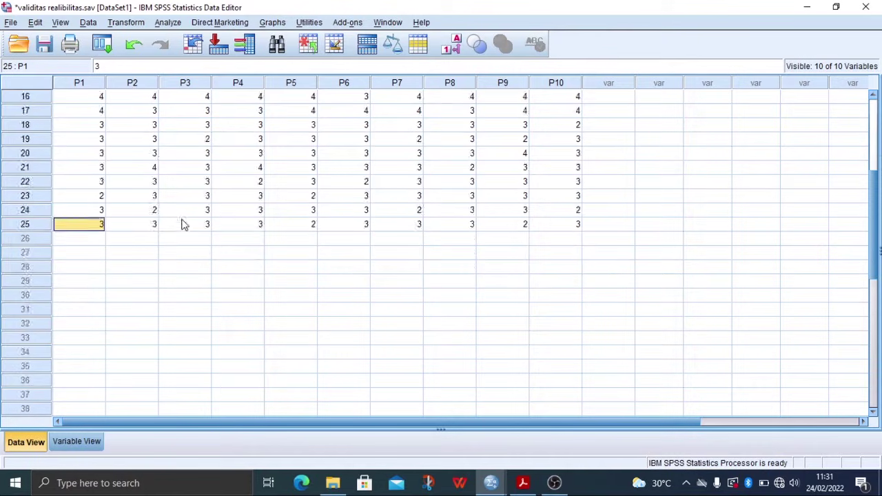
pyautogui.scroll(4, 181, 219)
pyautogui.scroll(-6, 141, 286)
pyautogui.scroll(5, 141, 290)
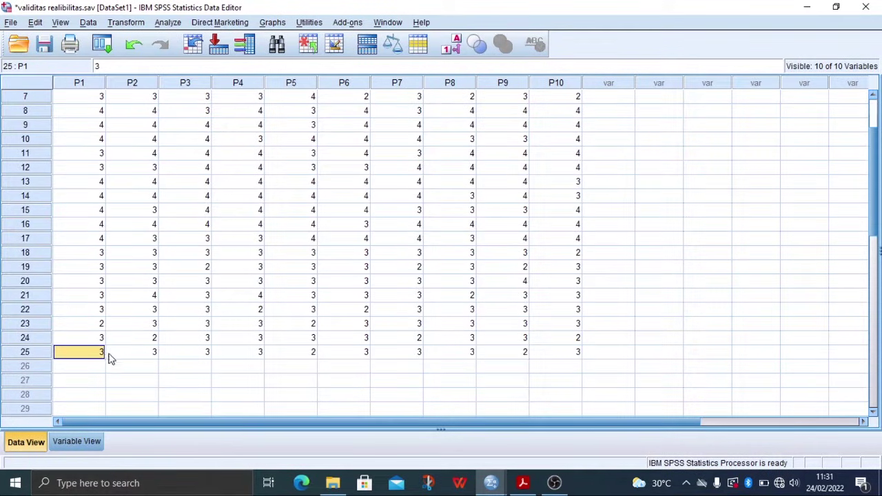
# - Review the value labels defined for variable P1 in the variable view, then close them
pyautogui.click(85, 444)
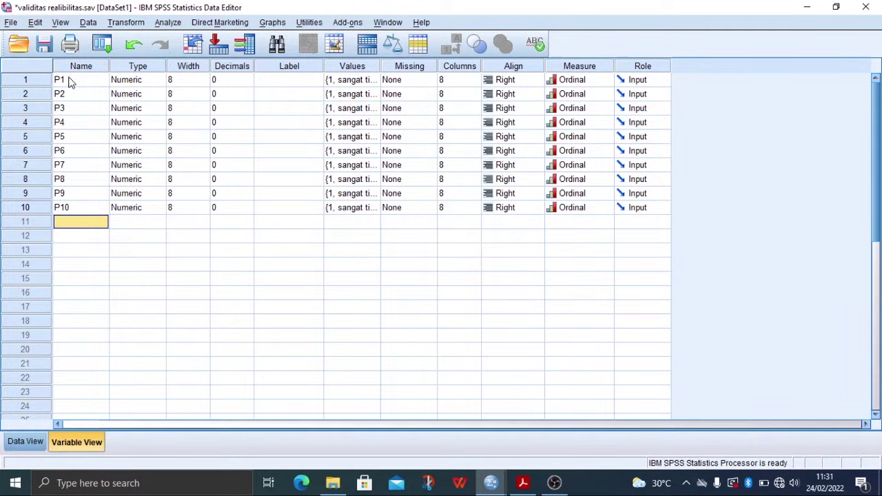
pyautogui.click(364, 82)
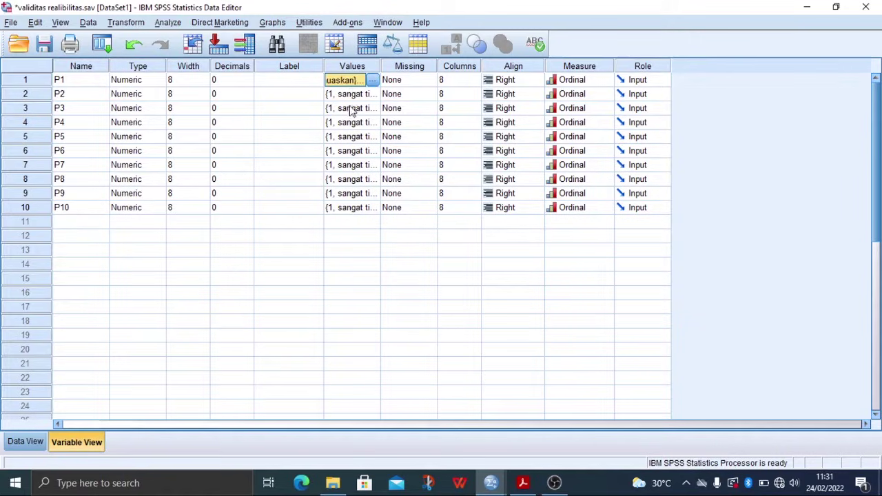
pyautogui.click(348, 264)
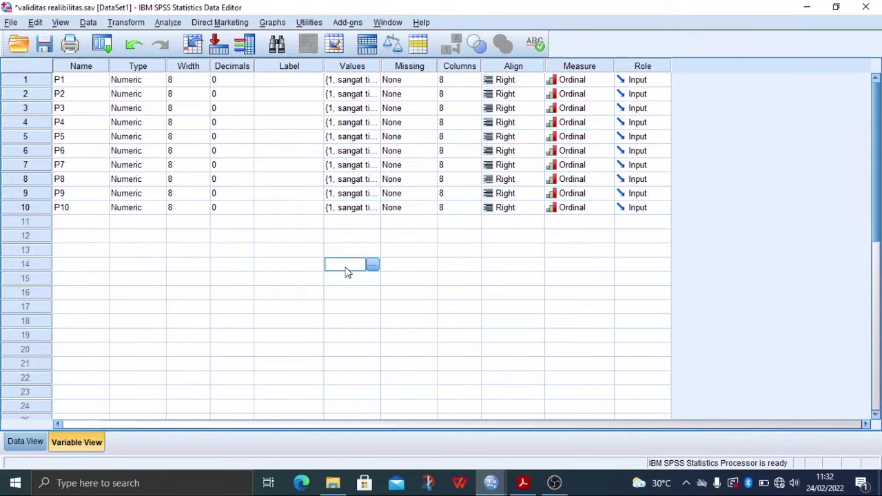
pyautogui.click(362, 81)
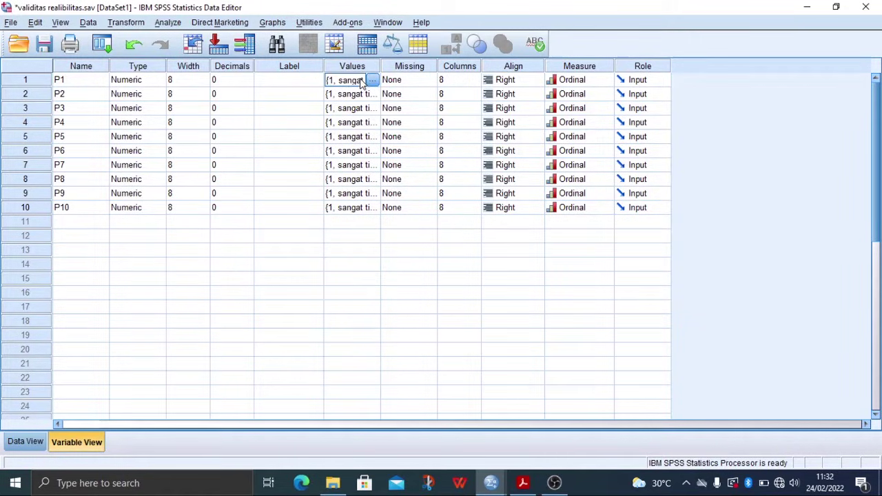
pyautogui.click(372, 81)
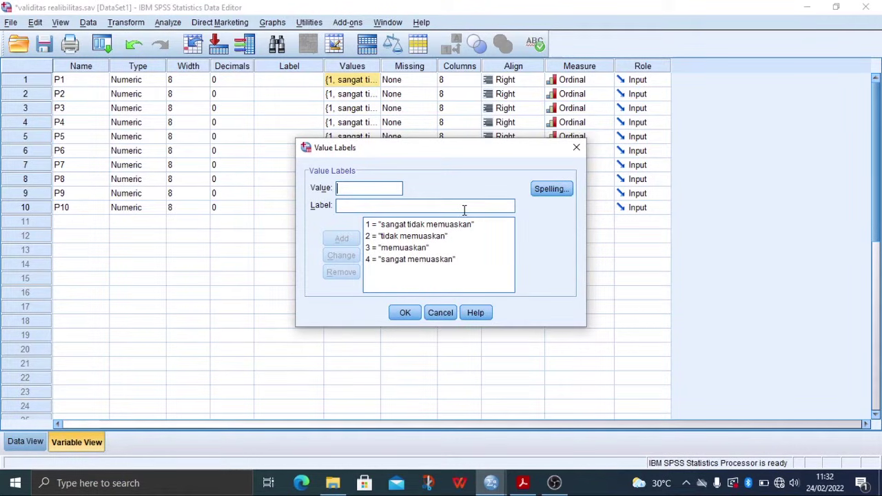
pyautogui.click(406, 313)
pyautogui.click(290, 249)
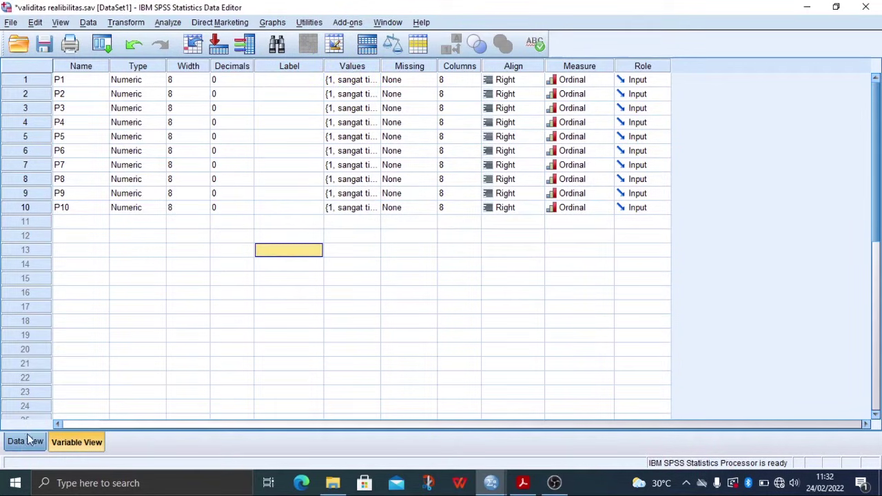
# - Return to the data view and start a Compute Variable operation with the target variable named total
pyautogui.click(25, 442)
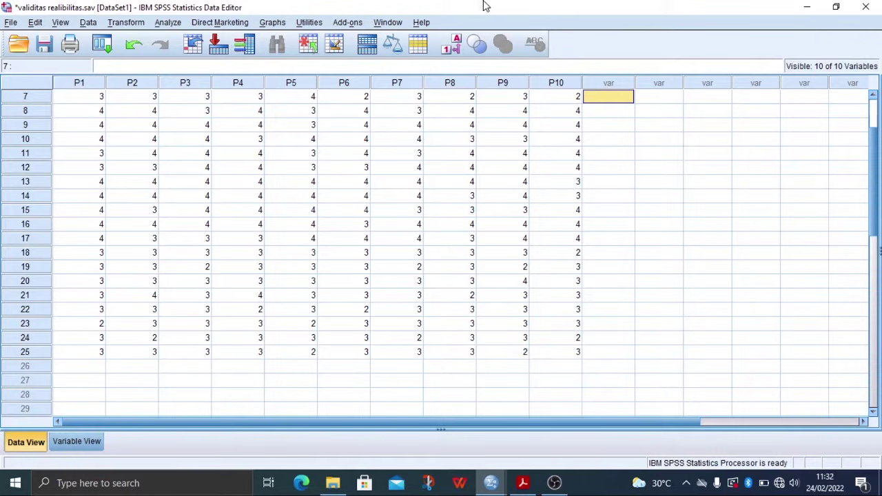
pyautogui.click(604, 84)
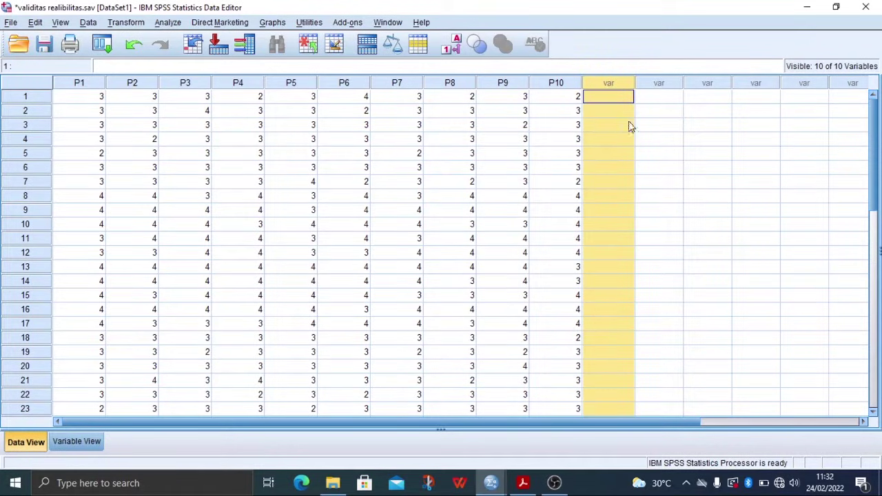
pyautogui.click(607, 97)
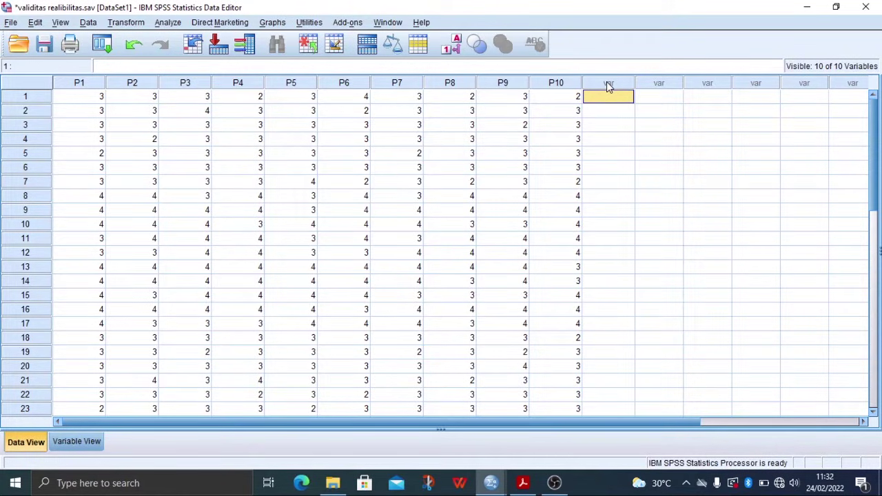
pyautogui.click(128, 23)
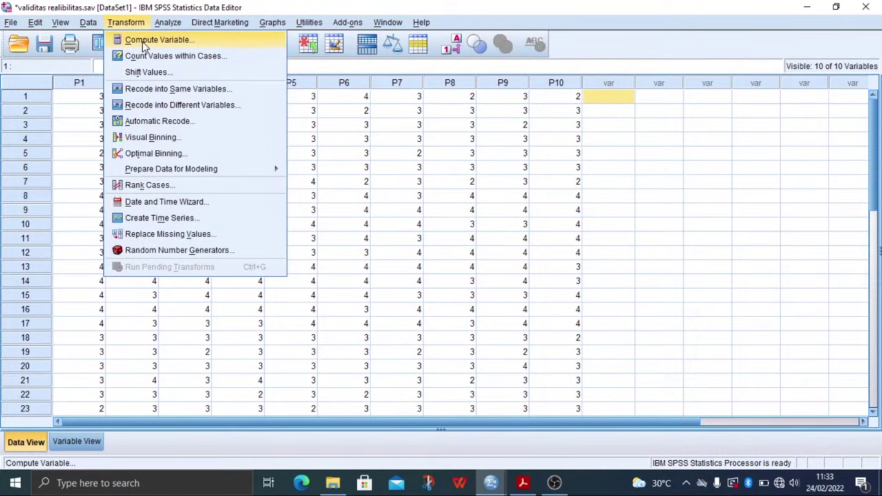
pyautogui.click(143, 43)
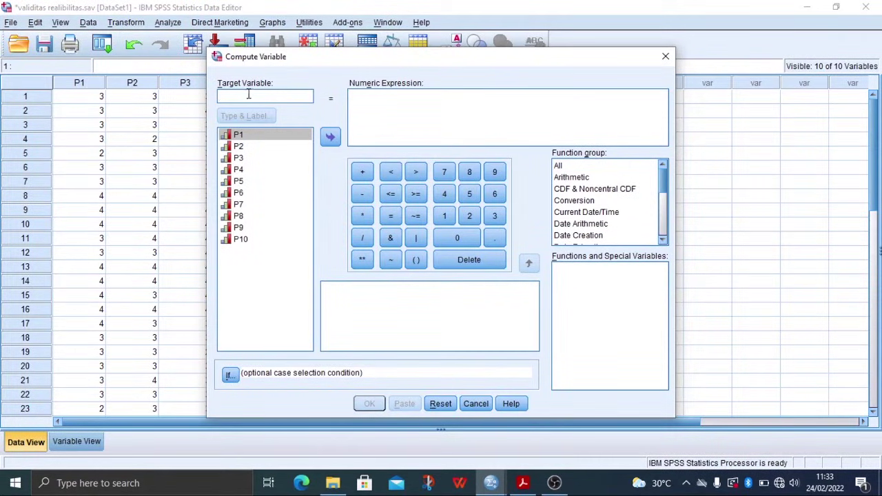
pyautogui.write('total')
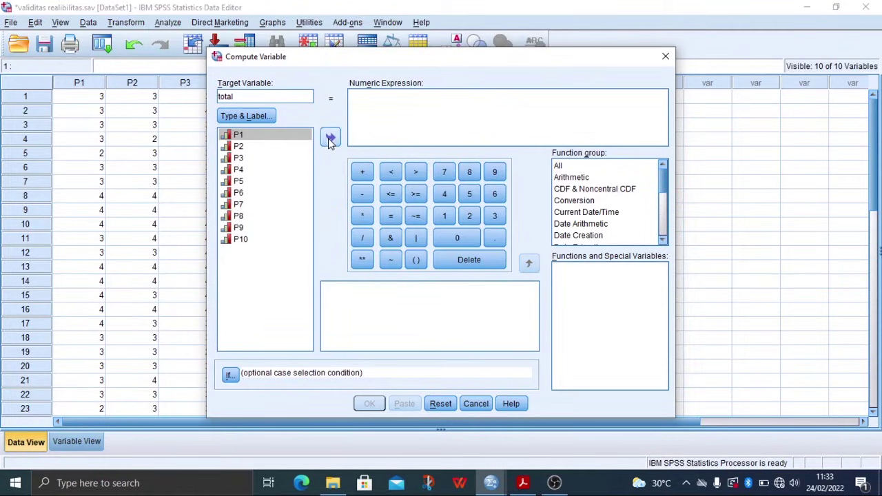
# - Build the first part of the numeric expression for total as P1 + P2 + P3 + P4 + P5 +
pyautogui.click(330, 139)
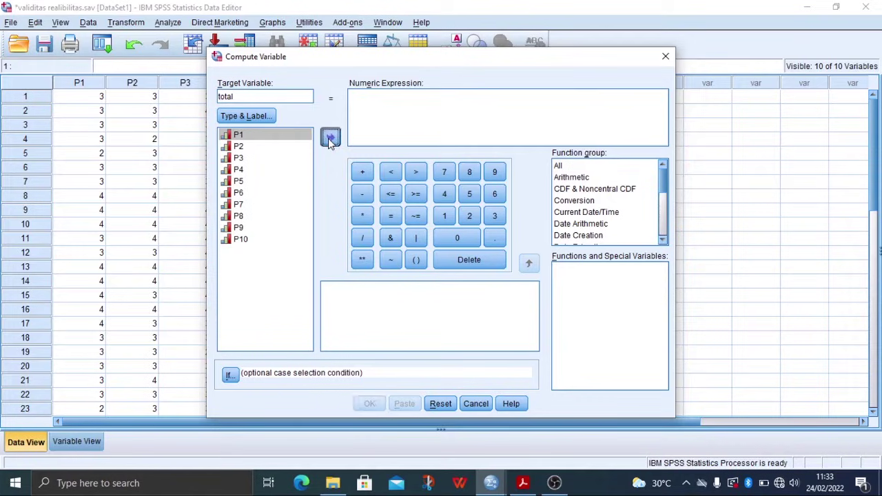
pyautogui.click(364, 172)
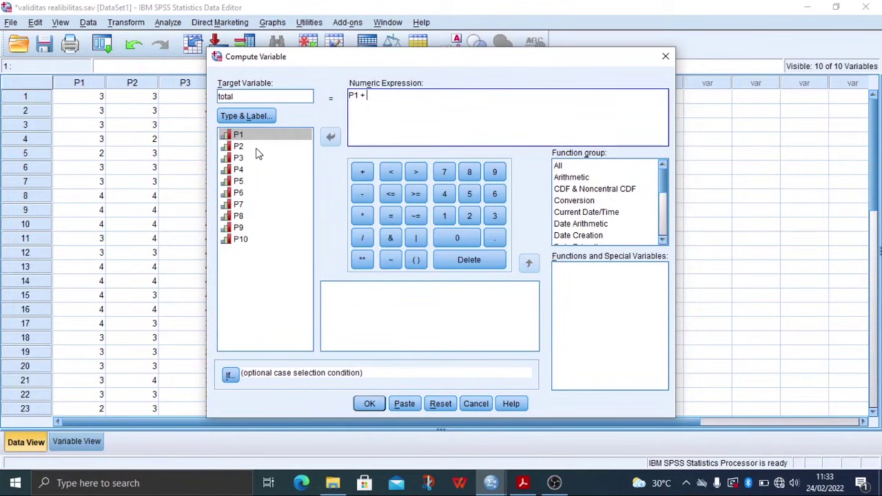
pyautogui.click(256, 147)
pyautogui.click(330, 138)
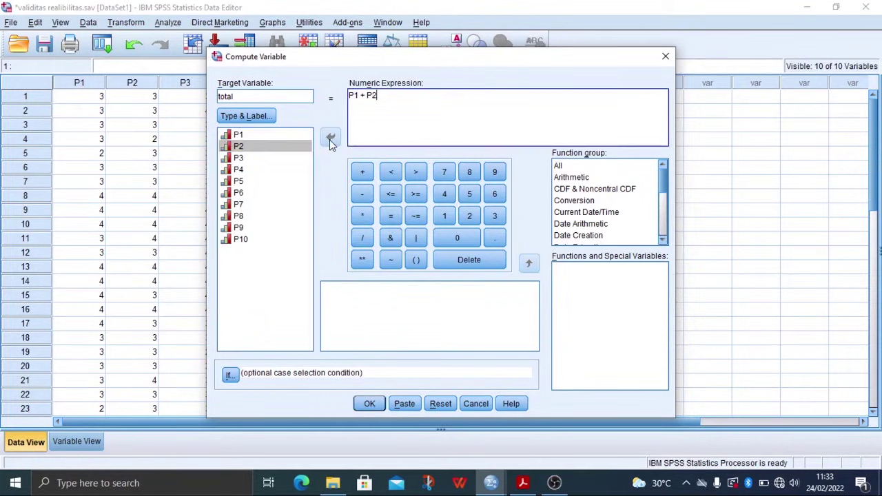
pyautogui.click(362, 172)
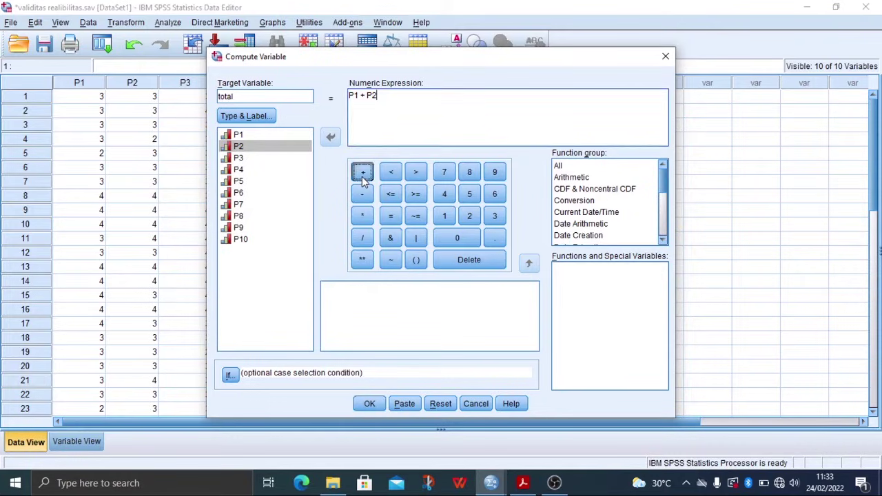
pyautogui.click(231, 161)
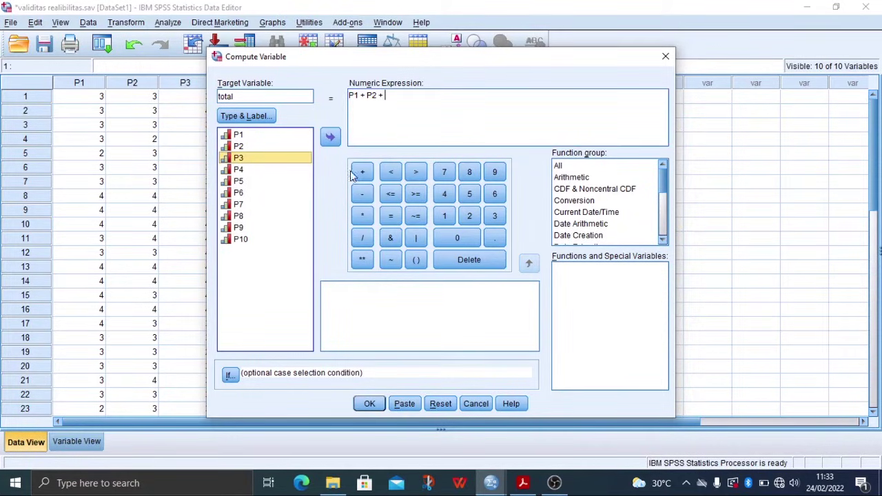
pyautogui.click(331, 136)
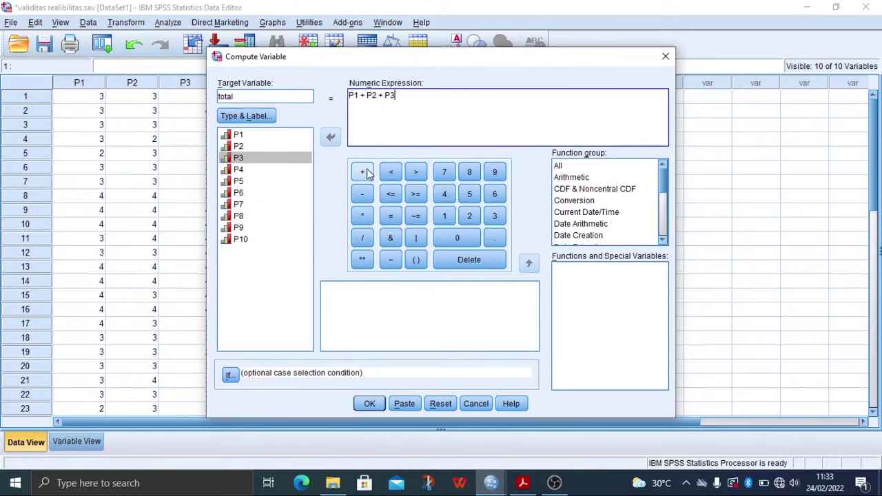
pyautogui.click(239, 172)
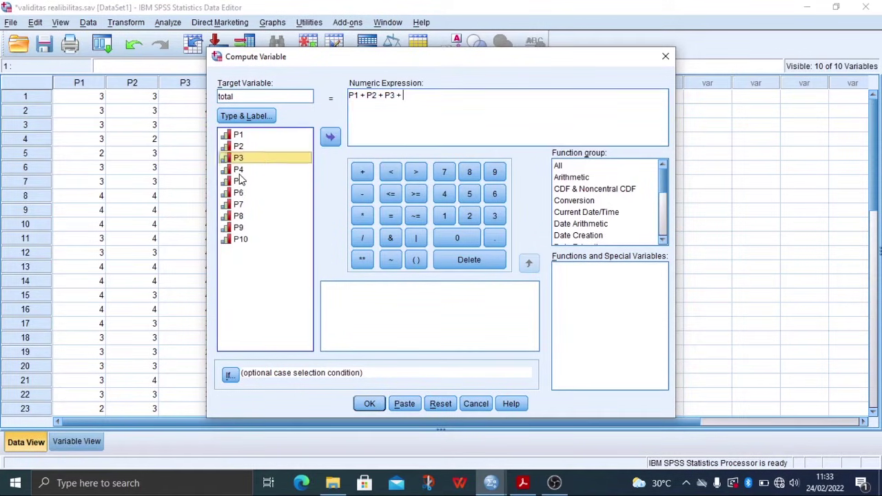
pyautogui.click(331, 138)
pyautogui.click(362, 174)
pyautogui.click(243, 181)
pyautogui.click(330, 136)
pyautogui.click(362, 172)
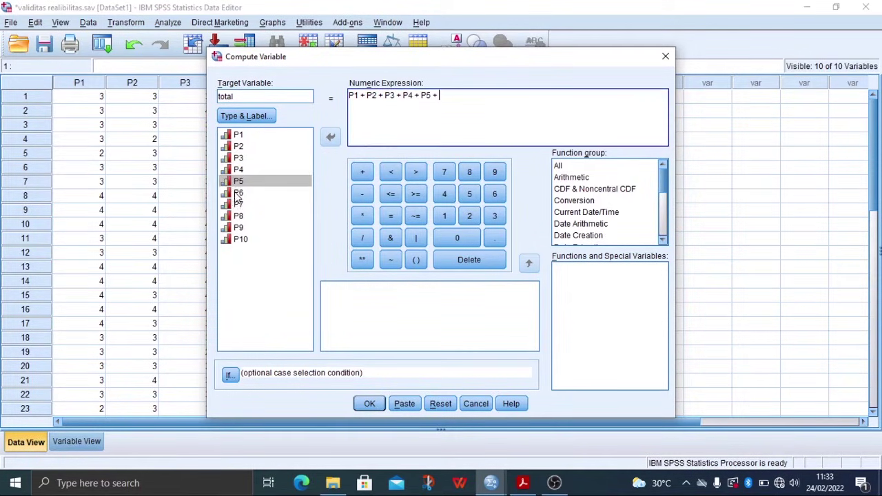
# - Complete the numeric expression by appending P6 + P7 + P8 + P9 + P10
pyautogui.click(238, 193)
pyautogui.click(330, 136)
pyautogui.click(362, 172)
pyautogui.doubleClick(238, 204)
pyautogui.click(363, 171)
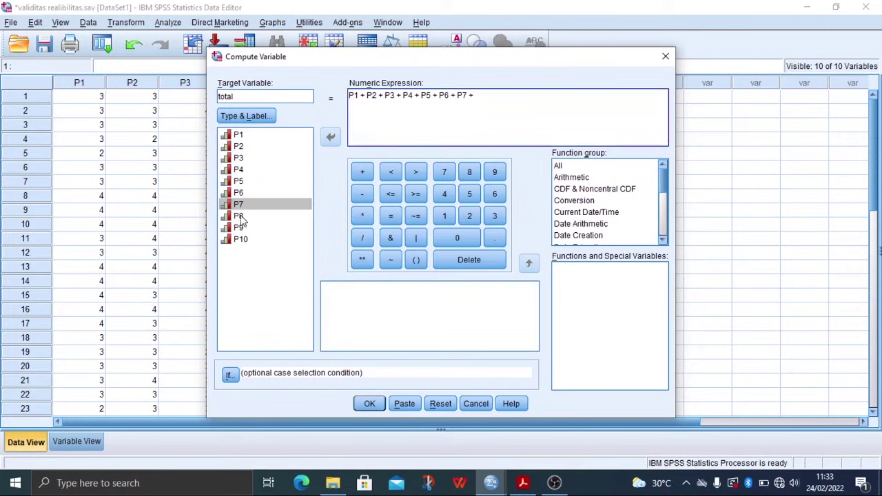
pyautogui.doubleClick(239, 215)
pyautogui.click(363, 171)
pyautogui.doubleClick(239, 228)
pyautogui.click(363, 172)
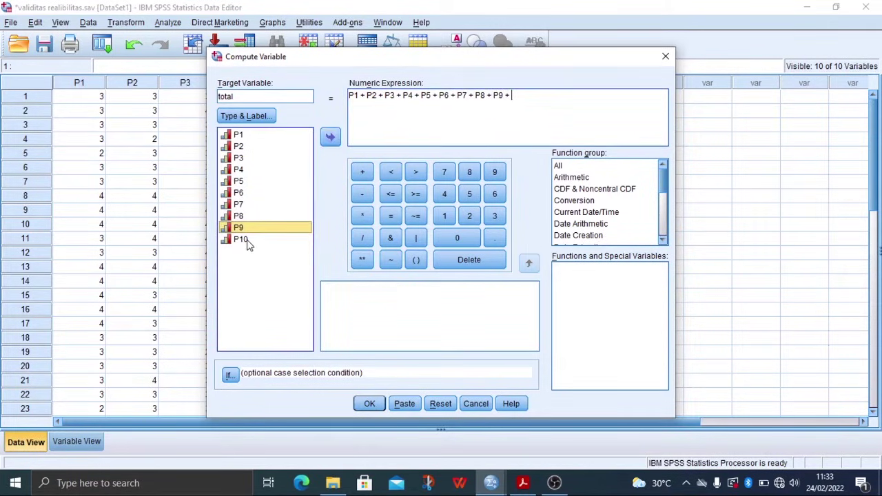
pyautogui.click(241, 239)
pyautogui.click(331, 138)
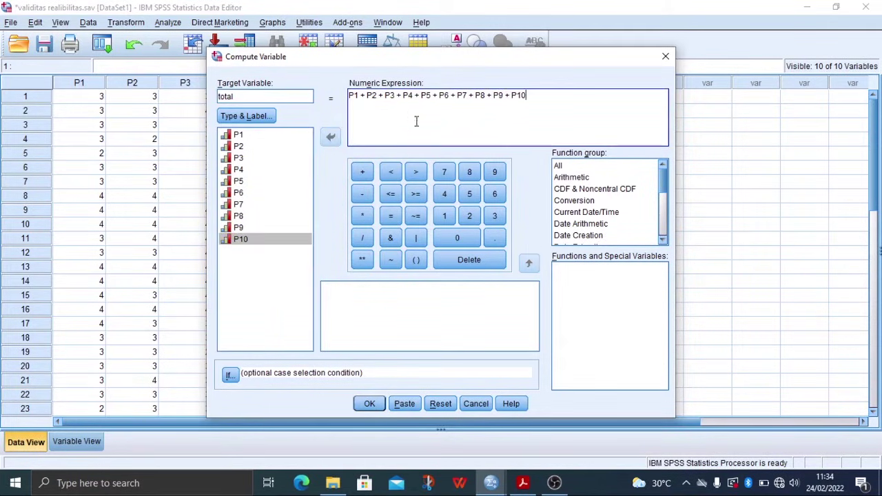
# - Correct the target variable name to plain total and run the computation
pyautogui.click(365, 407)
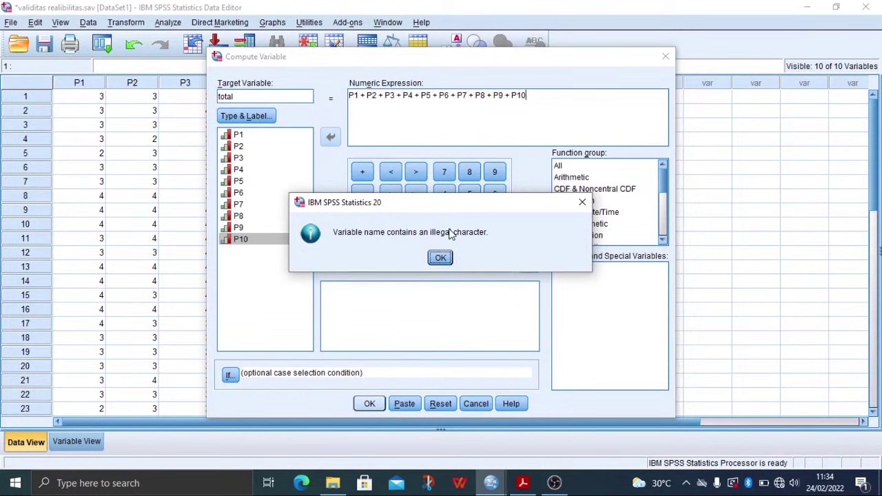
pyautogui.click(440, 258)
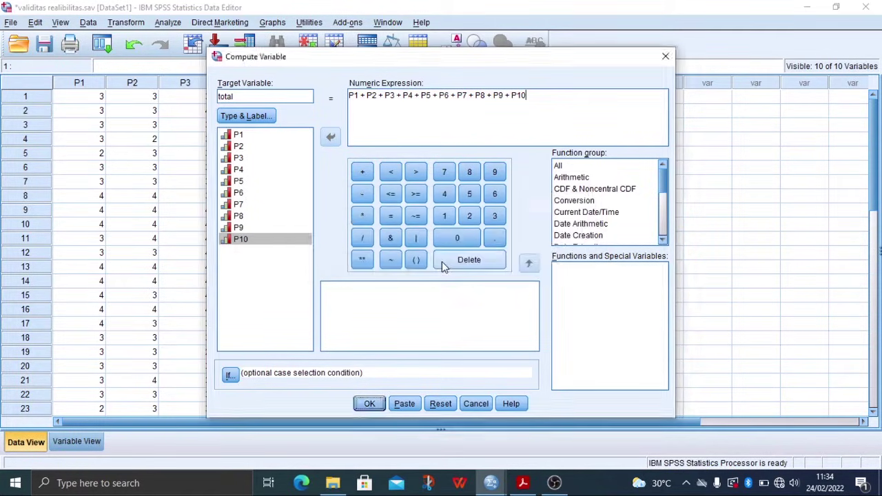
pyautogui.click(240, 97)
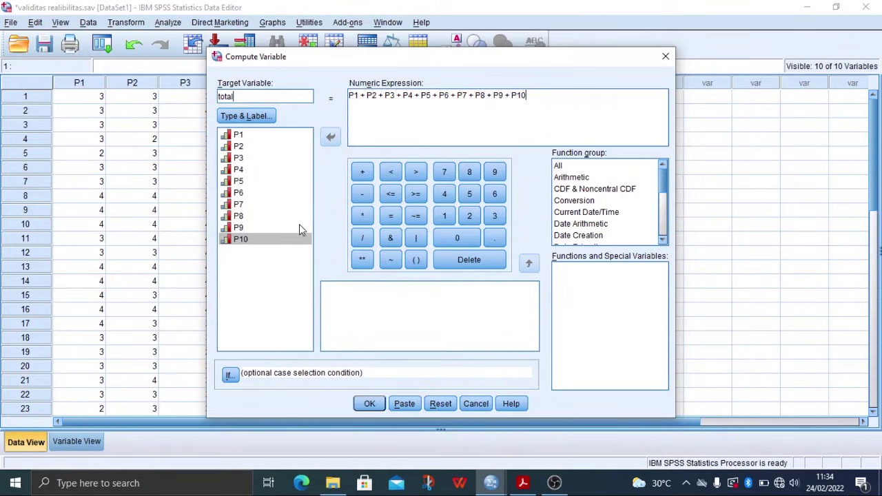
pyautogui.click(369, 404)
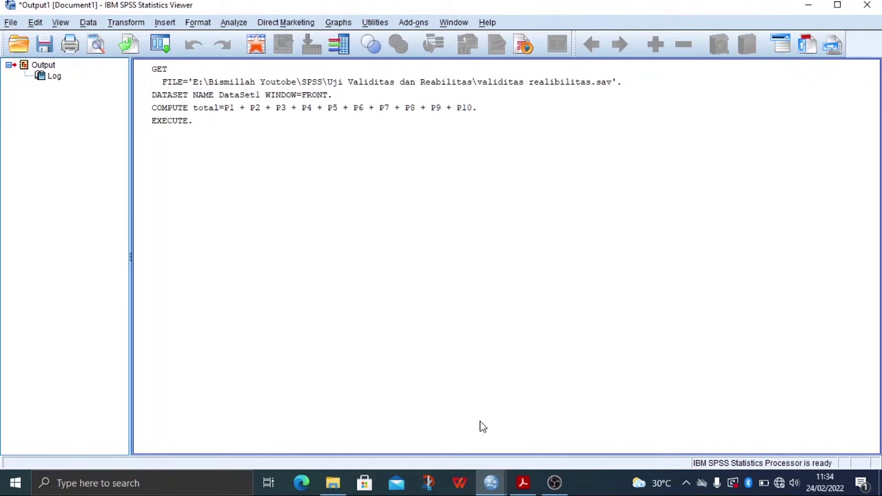
# - Switch from the output viewer back to the data editor to view the computed total column
pyautogui.moveTo(491, 486)
pyautogui.click(544, 424)
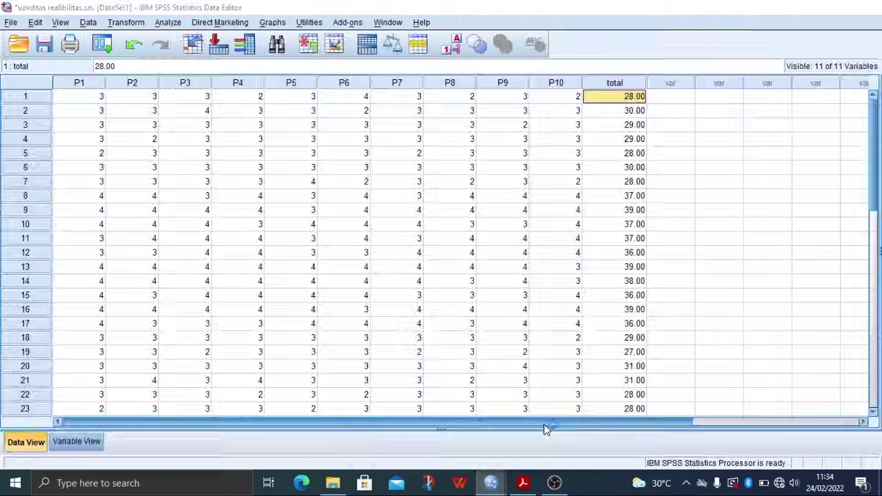
pyautogui.click(688, 100)
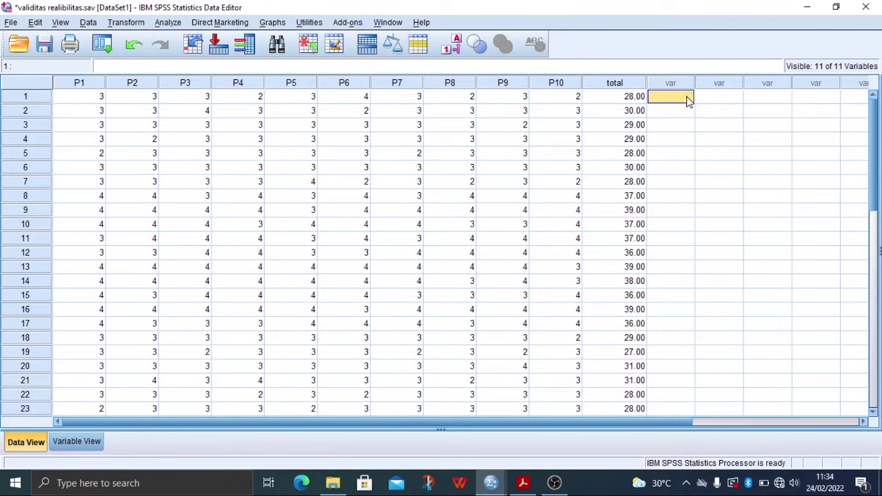
# - Set the decimals of the total variable to 0 and check the total column for all cases in the data view
pyautogui.click(618, 87)
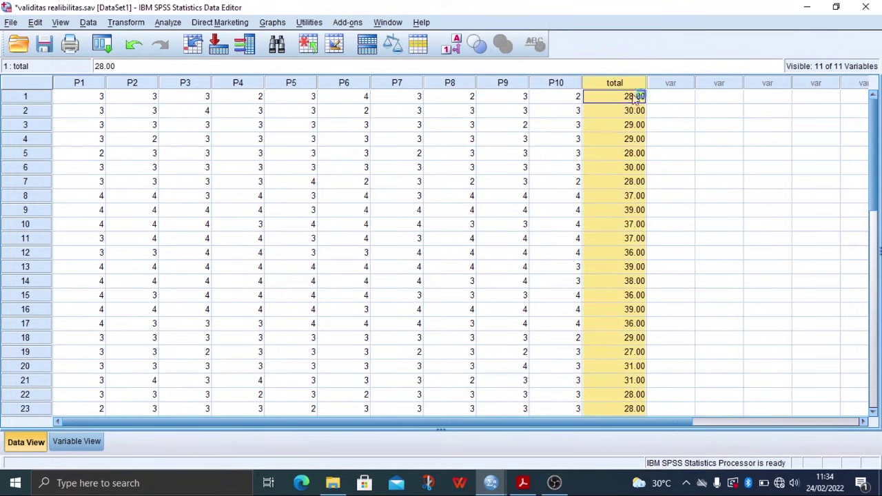
pyautogui.click(667, 98)
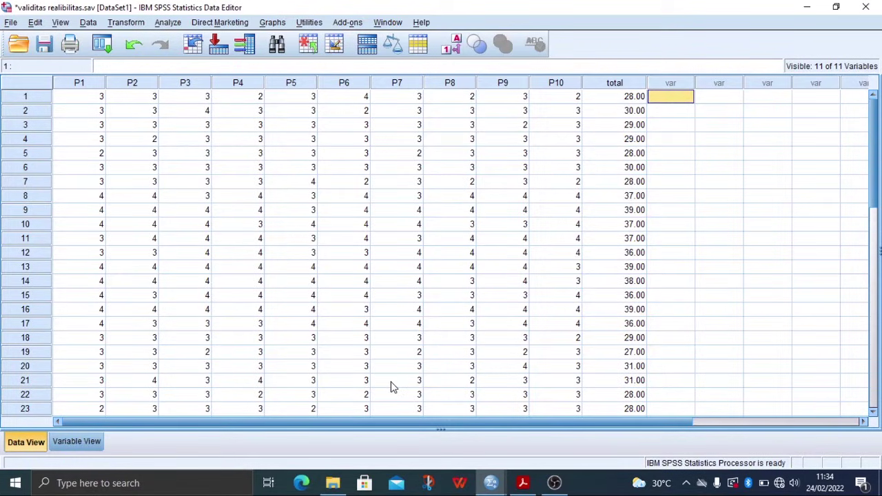
pyautogui.click(92, 445)
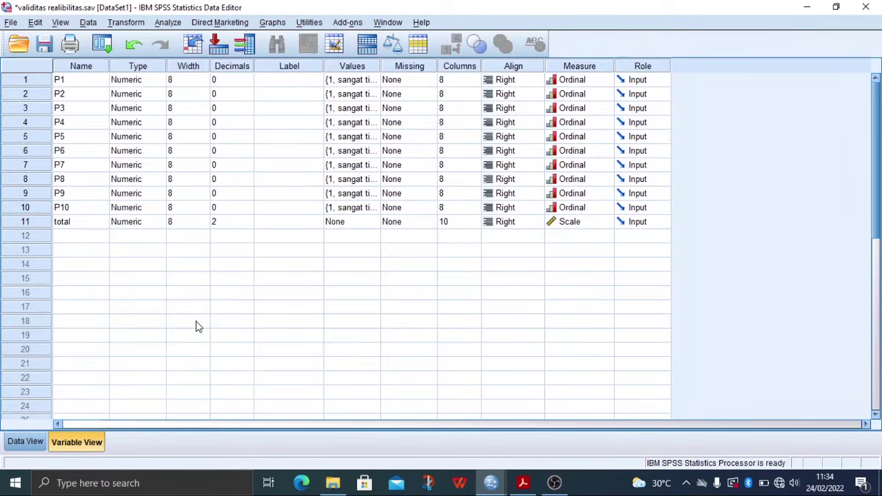
pyautogui.click(226, 221)
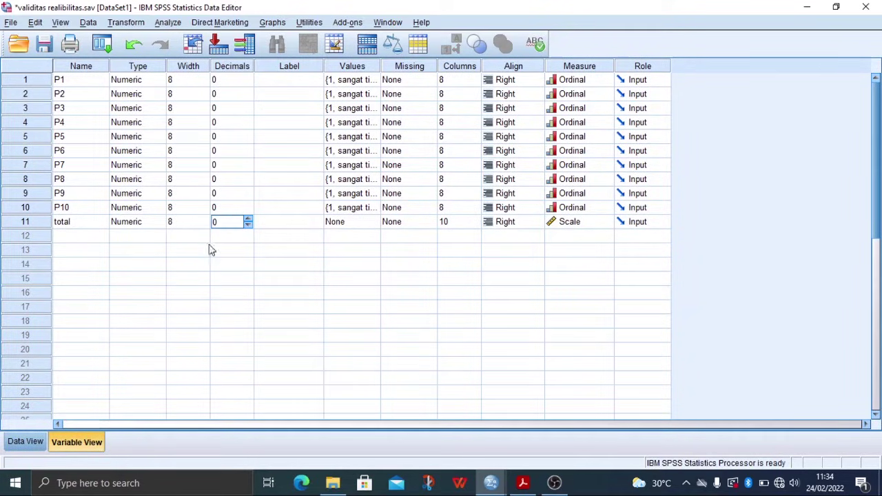
pyautogui.click(11, 441)
pyautogui.scroll(-5, 439, 290)
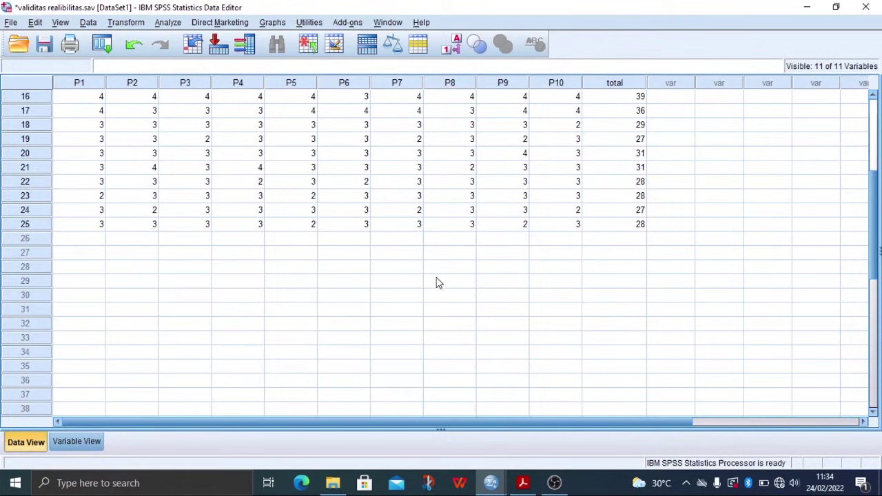
pyautogui.scroll(5, 435, 275)
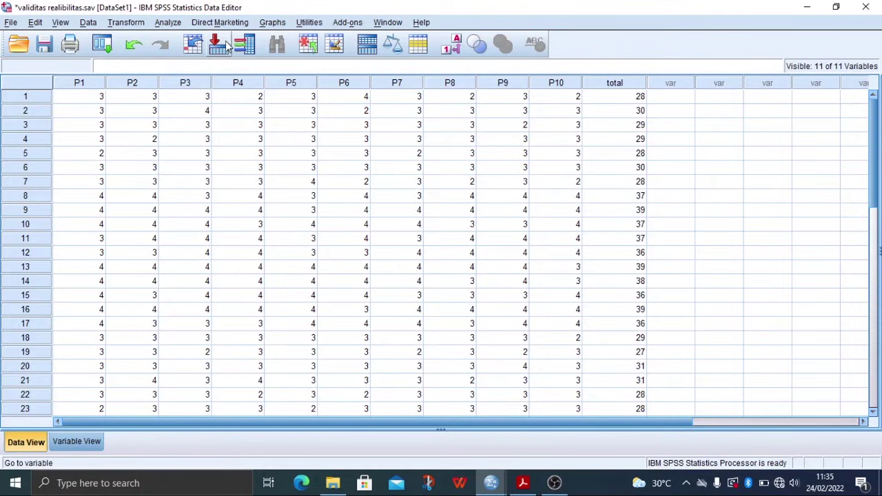
# - Run a two-tailed bivariate Pearson correlation on P1 through P10 and total, with significant correlations flagged
pyautogui.click(168, 23)
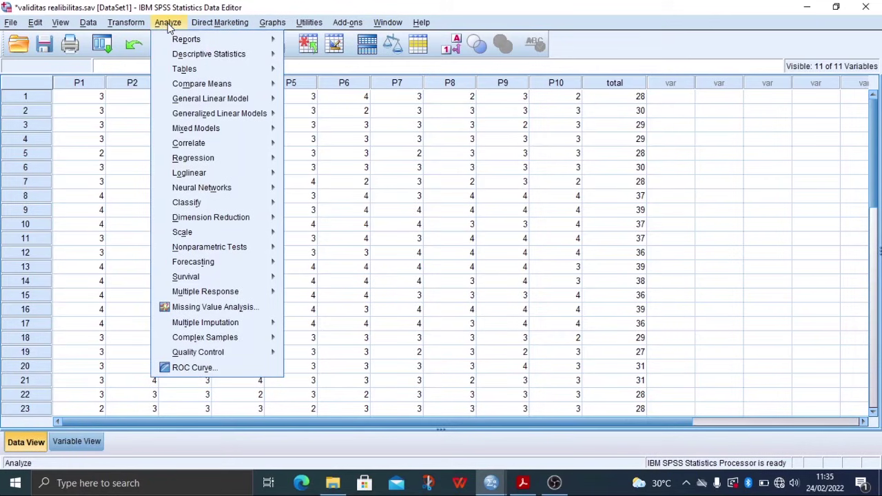
pyautogui.moveTo(202, 143)
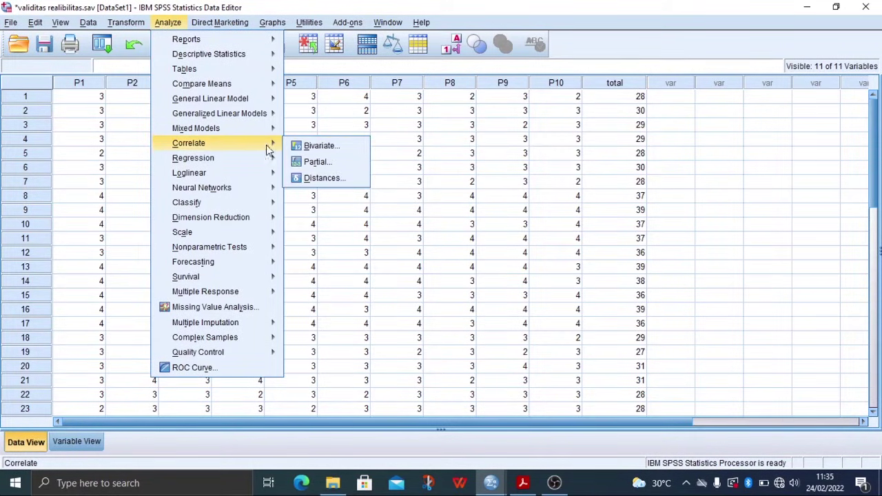
pyautogui.click(309, 147)
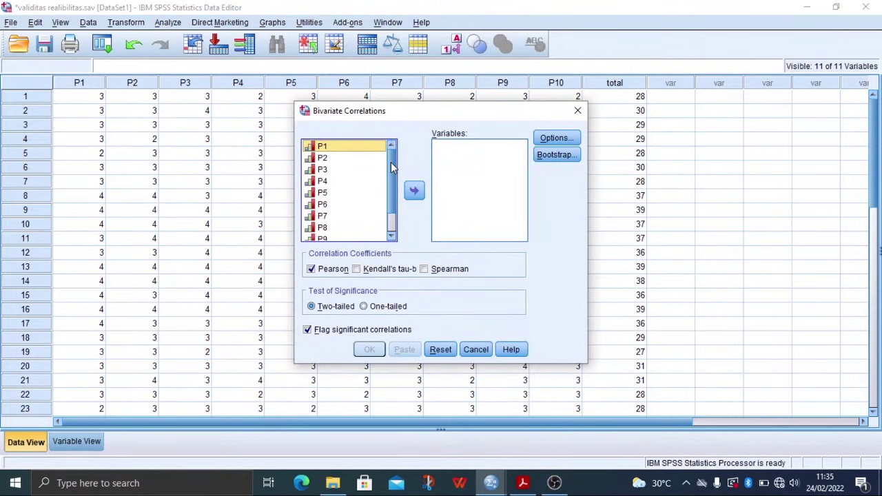
pyautogui.click(356, 173)
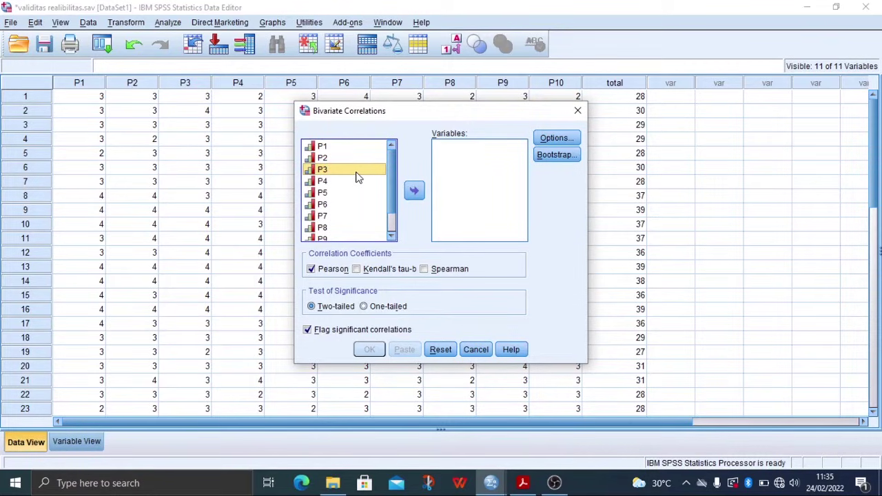
pyautogui.hotkey('ctrl', 'a')
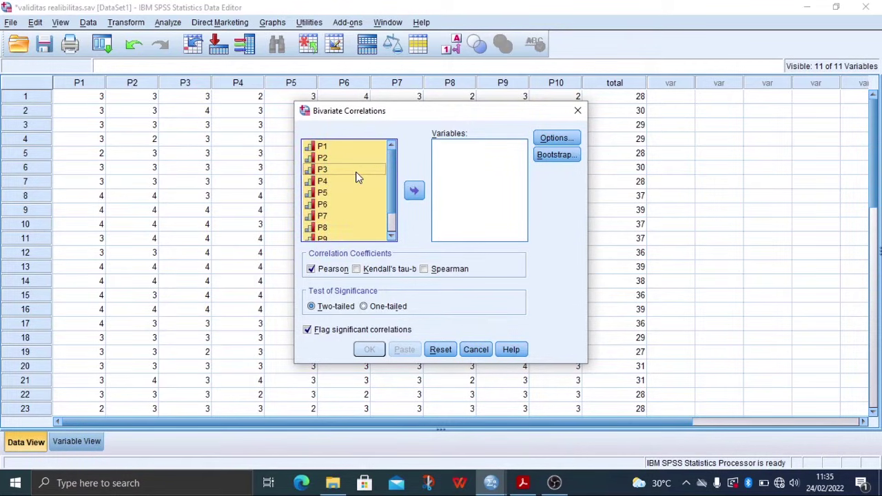
pyautogui.click(417, 191)
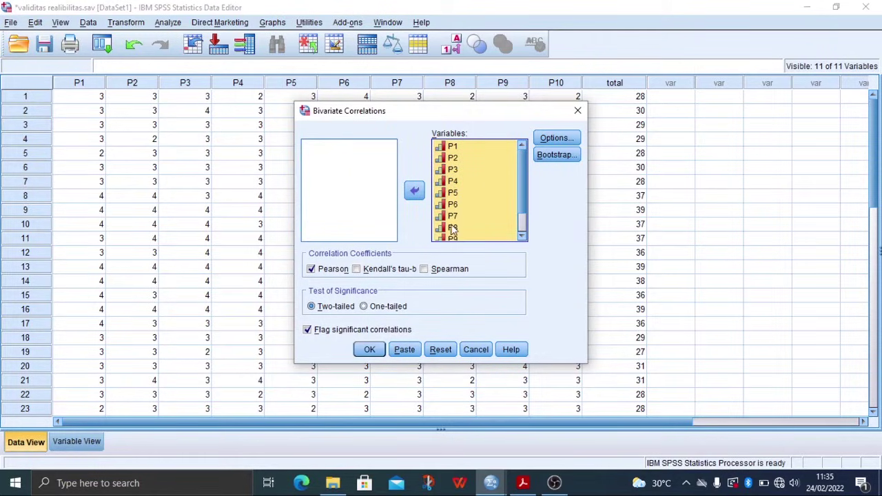
pyautogui.scroll(-2, 452, 224)
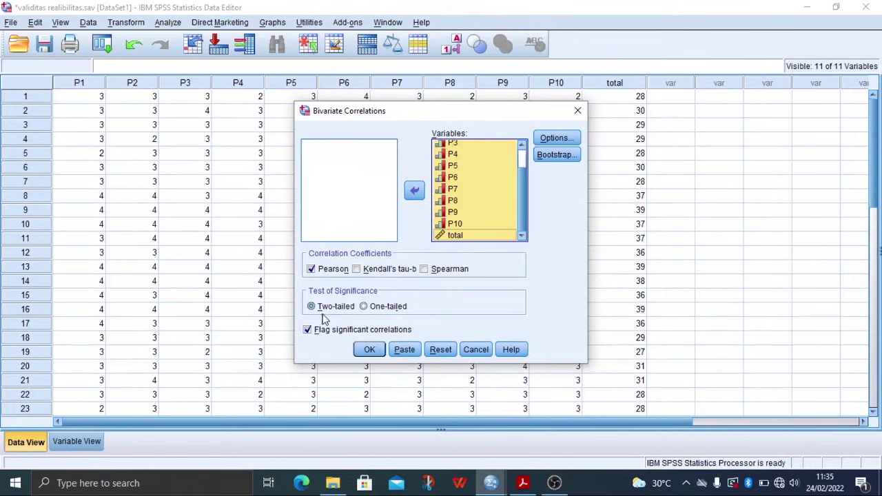
pyautogui.click(369, 351)
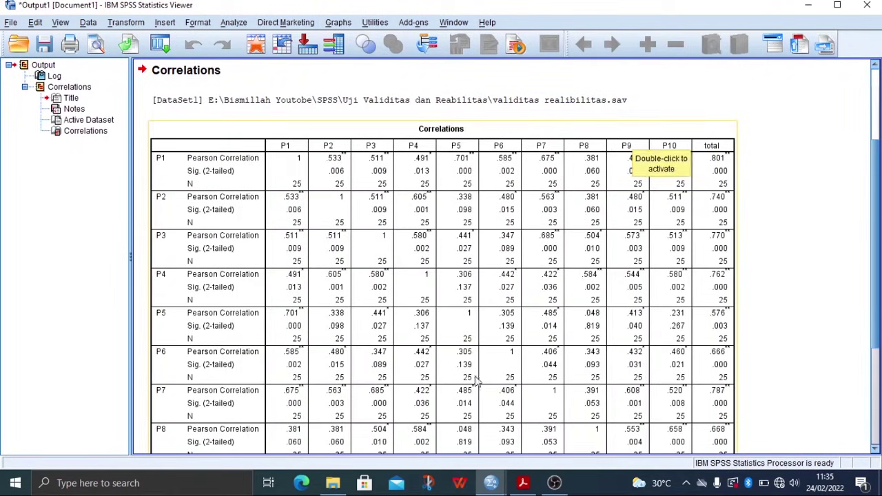
# - Examine the Correlations table in the output, reading the Pearson correlation, significance and N rows for P1 to P10 and total
pyautogui.moveTo(491, 491)
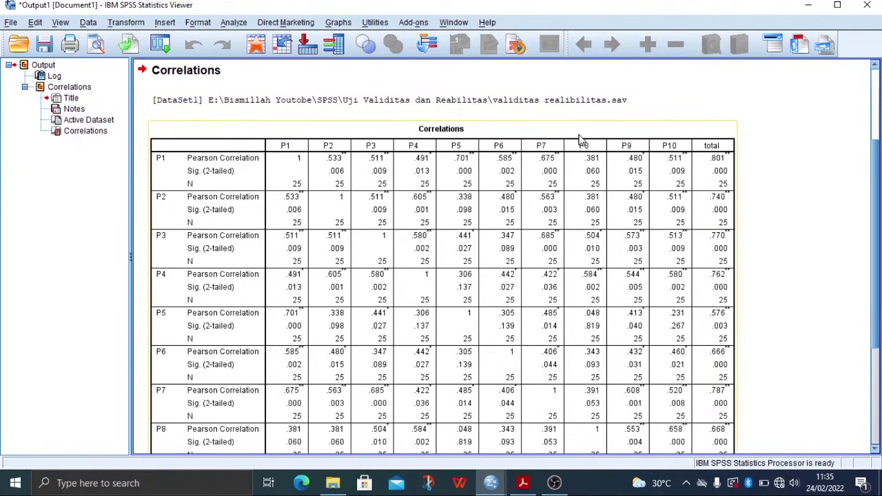
pyautogui.scroll(3, 581, 135)
pyautogui.scroll(-5, 569, 127)
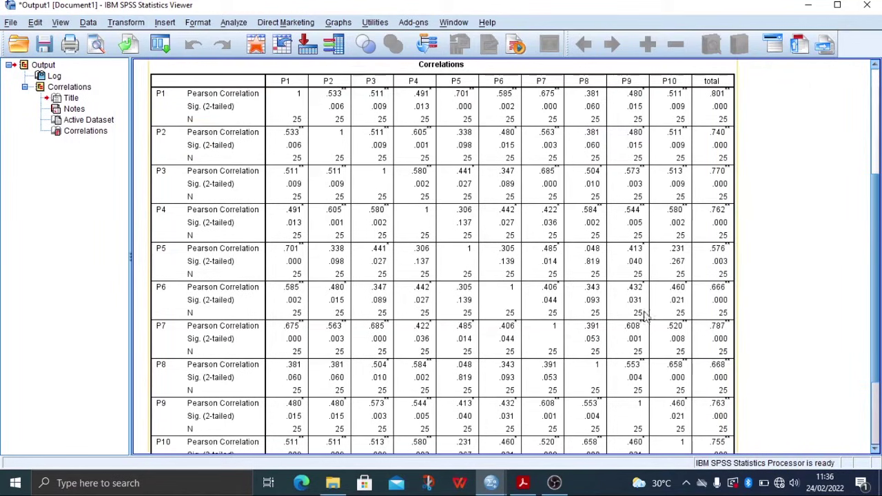
pyautogui.click(522, 482)
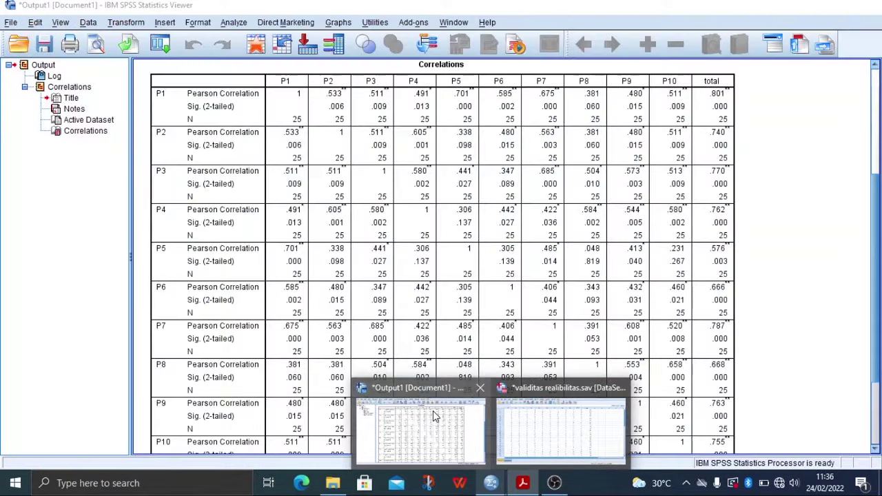
pyautogui.click(433, 411)
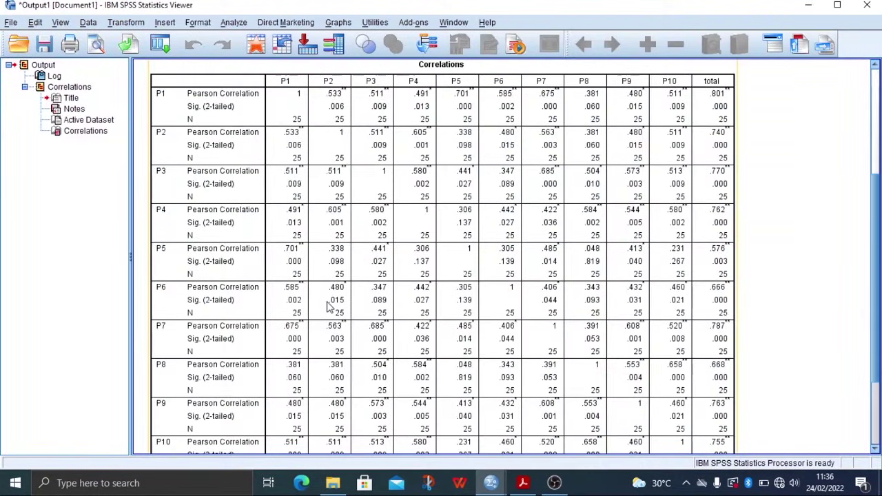
pyautogui.scroll(5, 365, 151)
pyautogui.scroll(-3, 366, 151)
pyautogui.scroll(2, 325, 177)
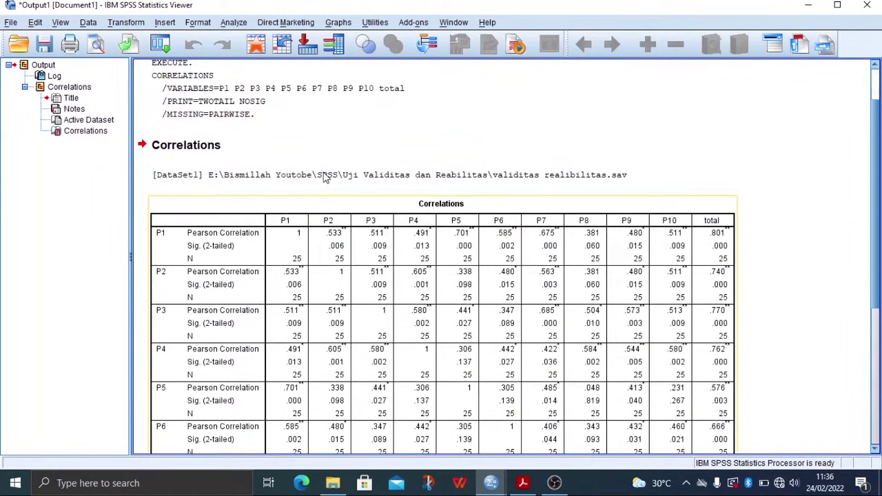
pyautogui.scroll(-3, 325, 177)
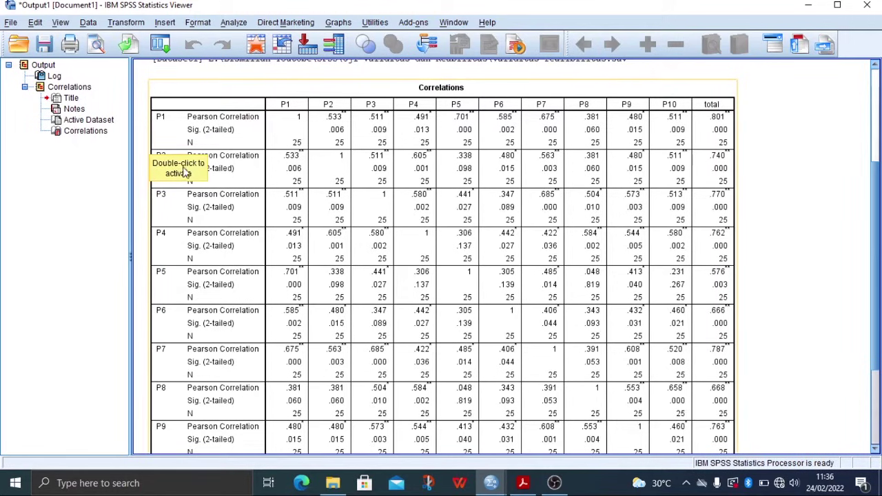
pyautogui.scroll(-4, 184, 212)
pyautogui.scroll(9, 262, 338)
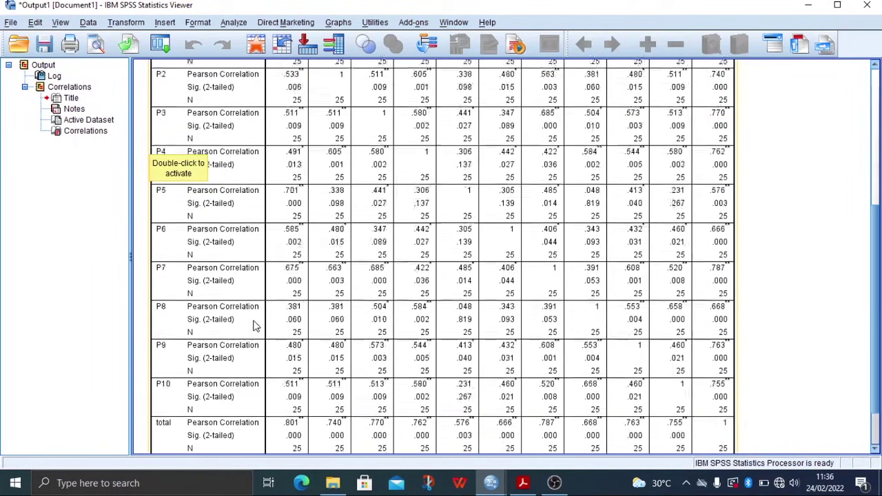
pyautogui.scroll(-3, 255, 312)
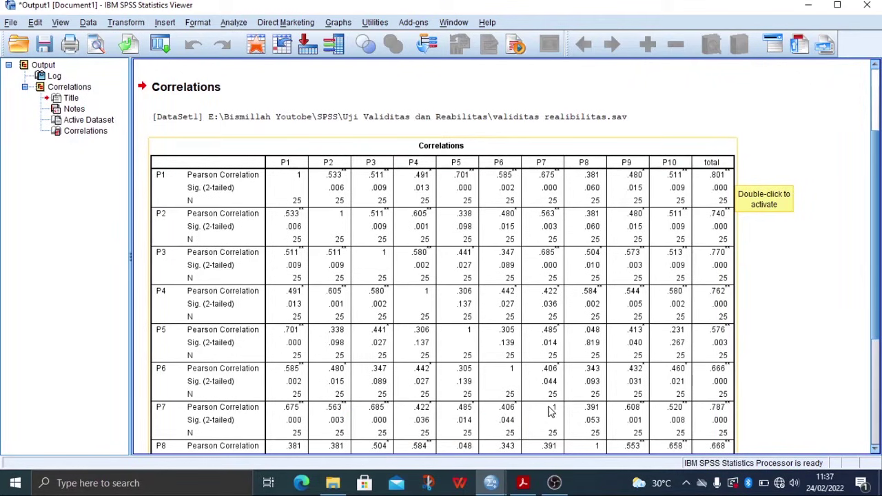
# - View the r-table PDF in Adobe Acrobat Reader, and switch to the SPSS data editor to check the number of respondents
pyautogui.click(522, 484)
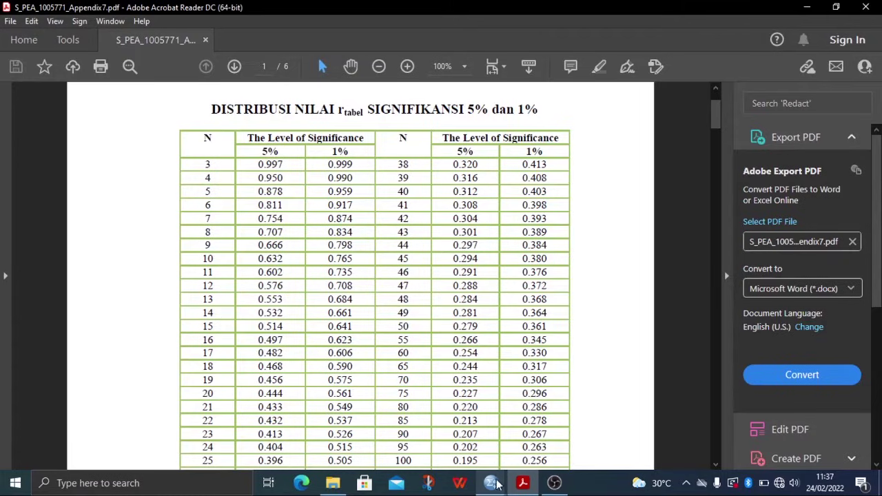
pyautogui.moveTo(494, 486)
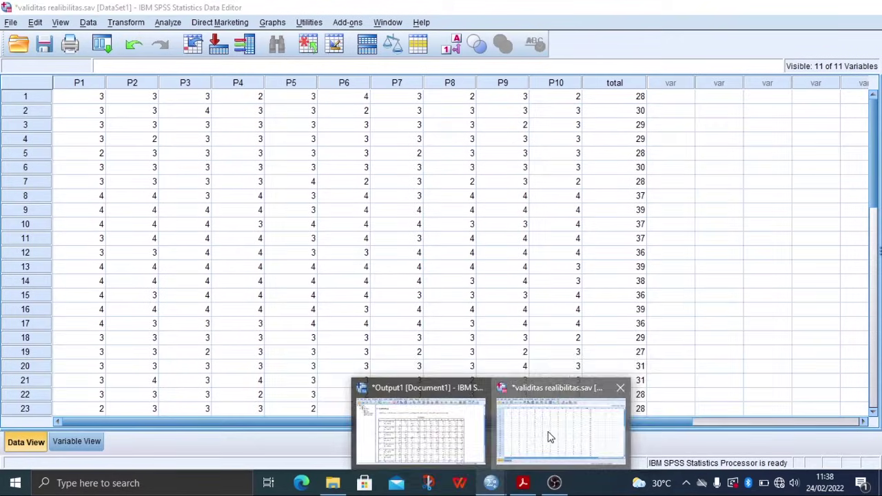
pyautogui.click(548, 435)
pyautogui.scroll(-4, 378, 370)
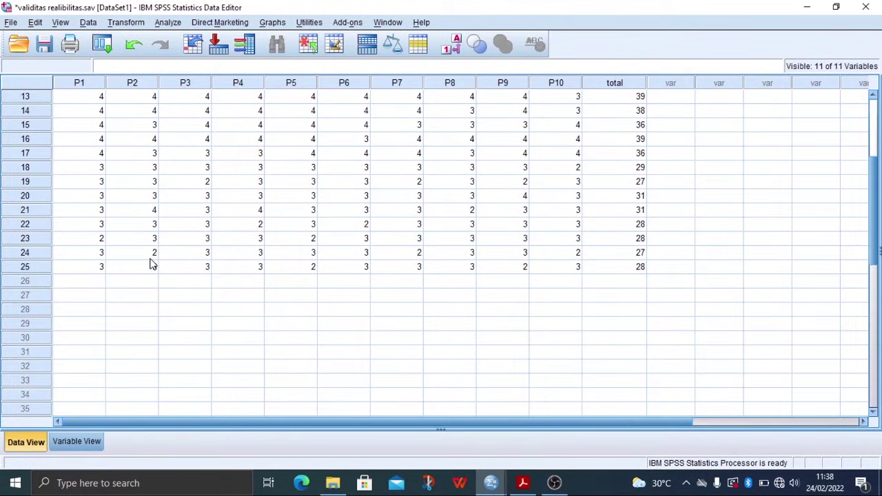
pyautogui.scroll(4, 152, 264)
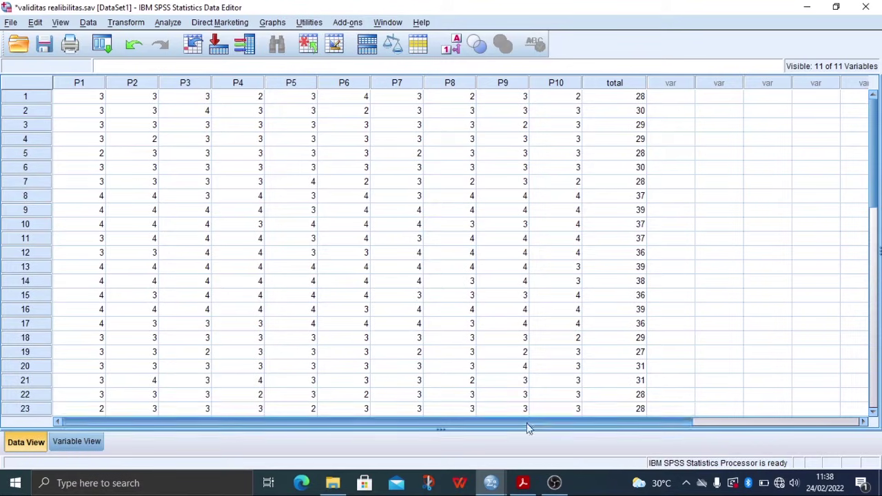
# - Switch to the r-table PDF in Adobe Acrobat Reader and look up the 5% significance value for N = 25
pyautogui.click(523, 483)
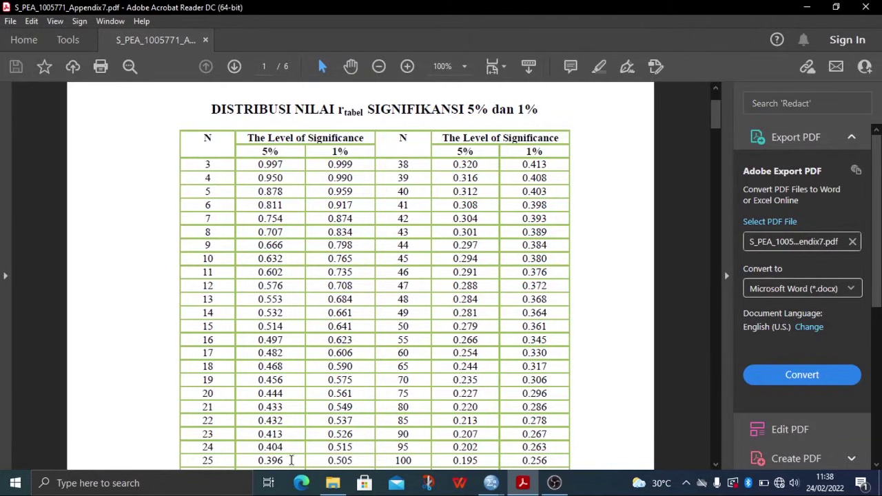
pyautogui.moveTo(254, 460); pyautogui.dragTo(290, 461)
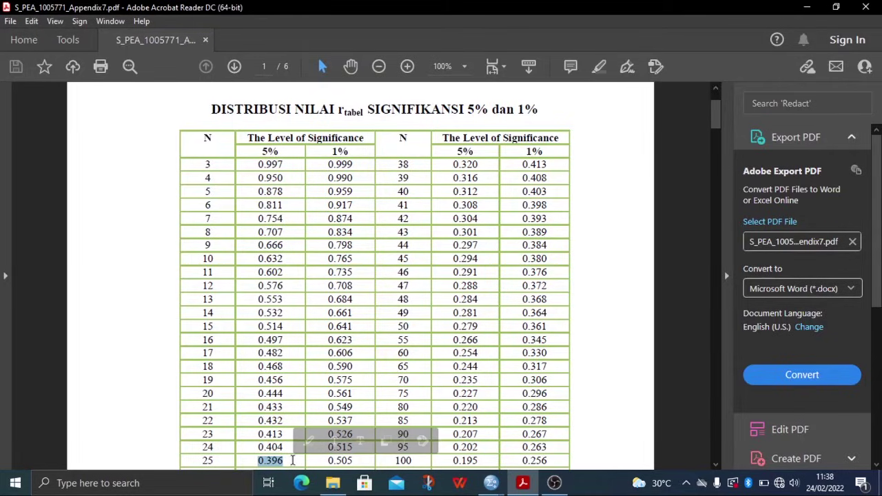
pyautogui.click(292, 461)
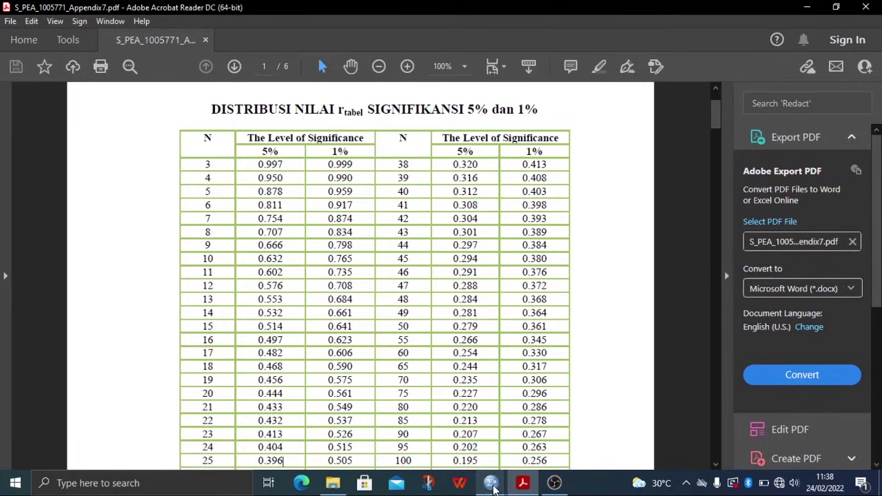
# - Return to the SPSS output and compare each item's Pearson correlation in the total column with the r-table value
pyautogui.moveTo(492, 484)
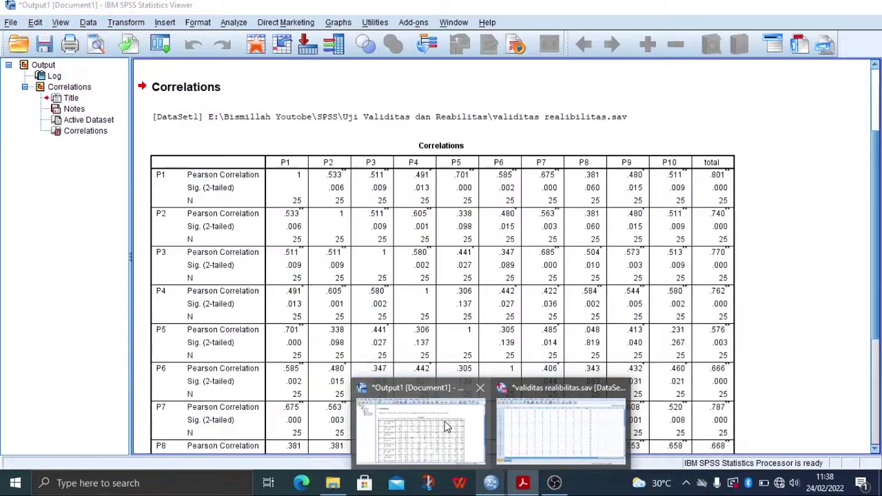
pyautogui.click(445, 422)
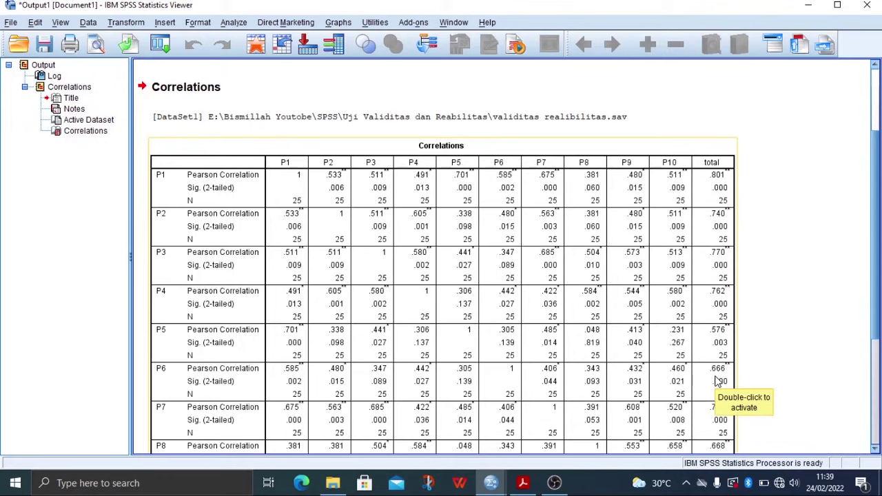
pyautogui.scroll(-3, 717, 386)
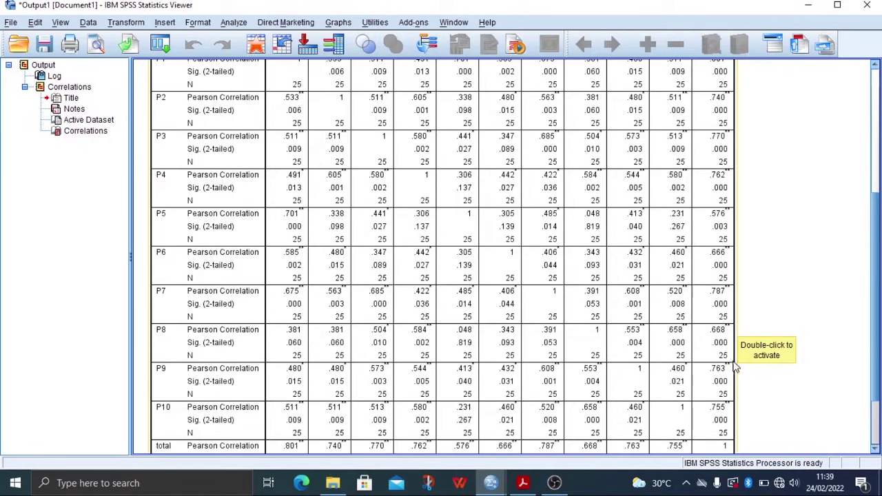
pyautogui.scroll(-3, 717, 416)
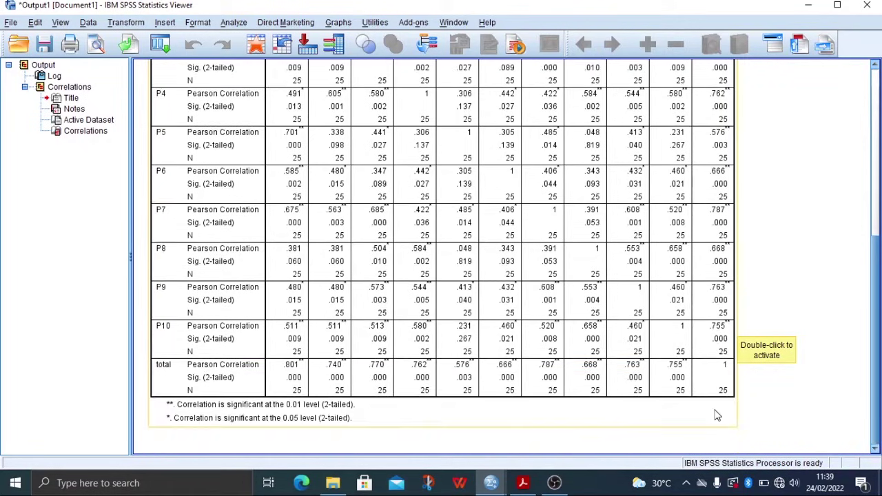
pyautogui.scroll(10, 483, 292)
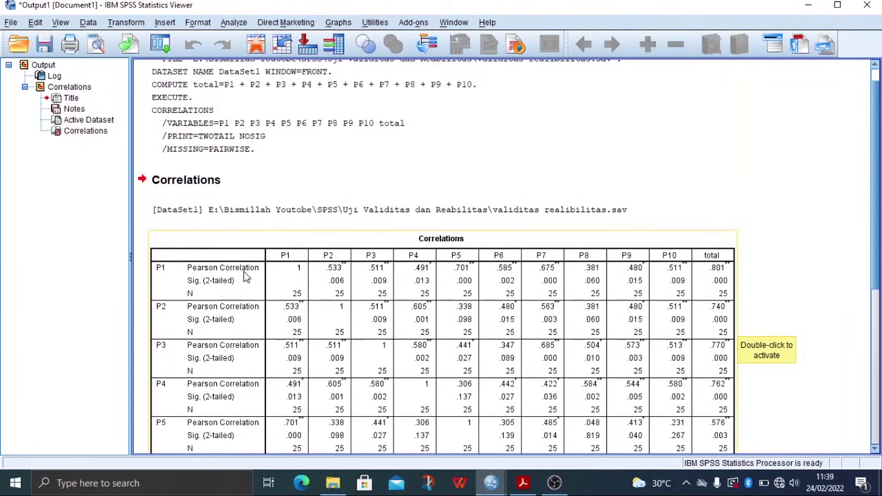
pyautogui.scroll(-4, 245, 276)
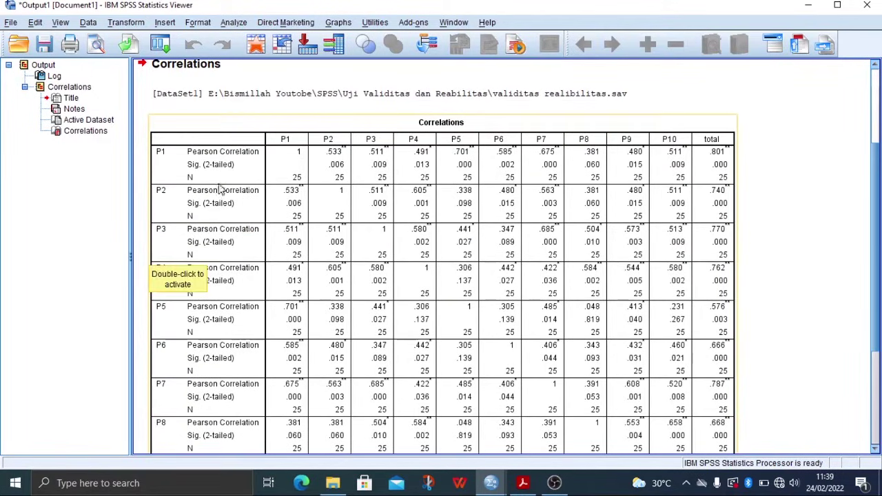
pyautogui.scroll(-6, 223, 279)
pyautogui.scroll(6, 238, 290)
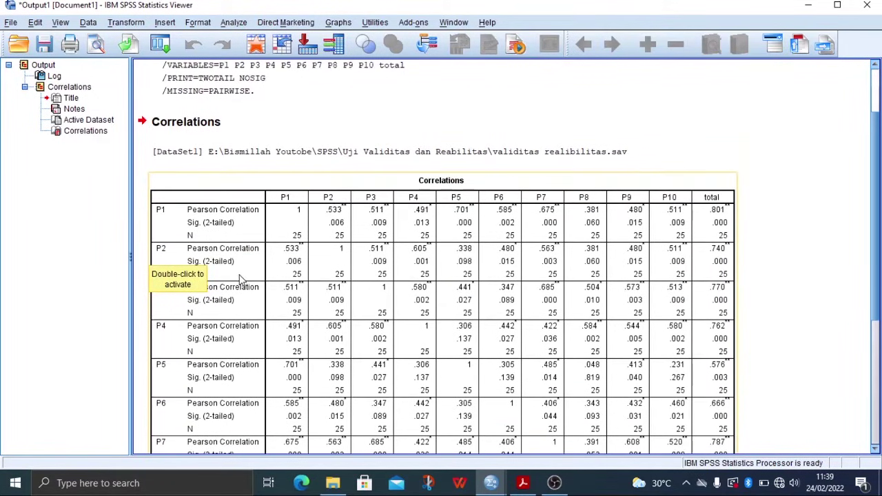
pyautogui.scroll(-6, 531, 234)
pyautogui.scroll(11, 463, 301)
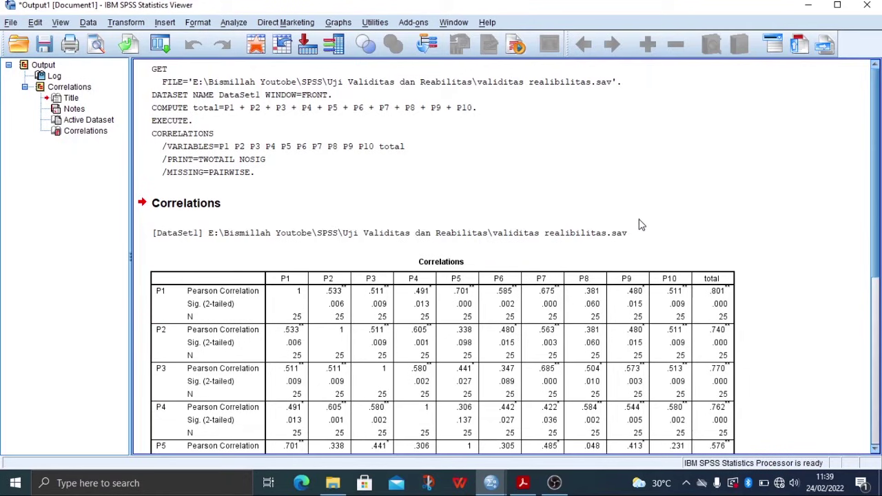